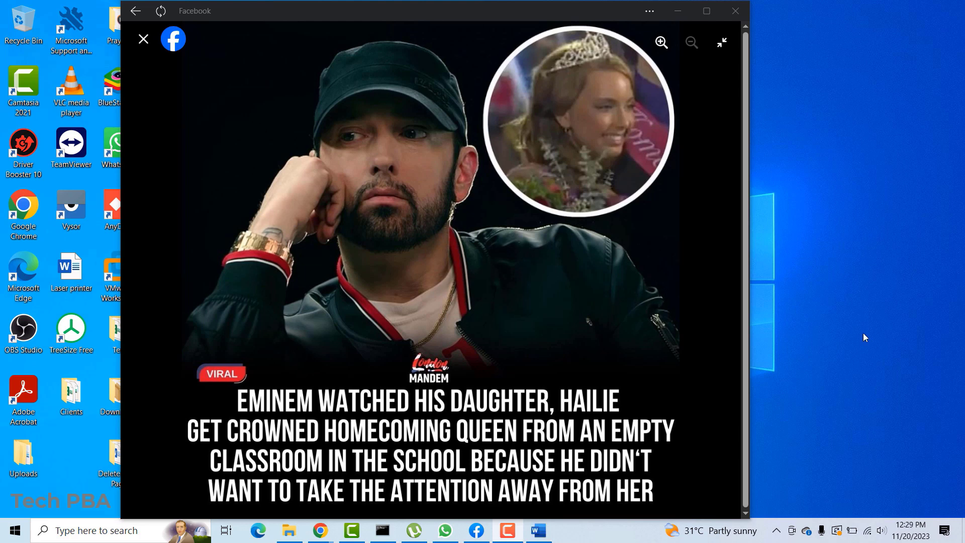
Capture the whole screen and paste the screenshot into the blank Word document, then minimize Word.
{"action": "key", "text": "Print"}
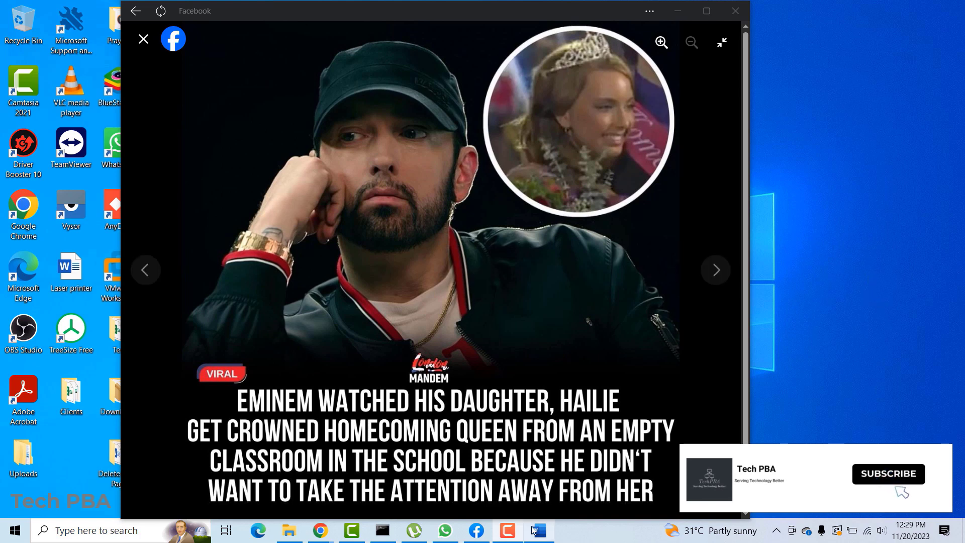
{"action": "mouse_move", "coordinate": [538, 533]}
{"action": "left_click", "coordinate": [543, 498]}
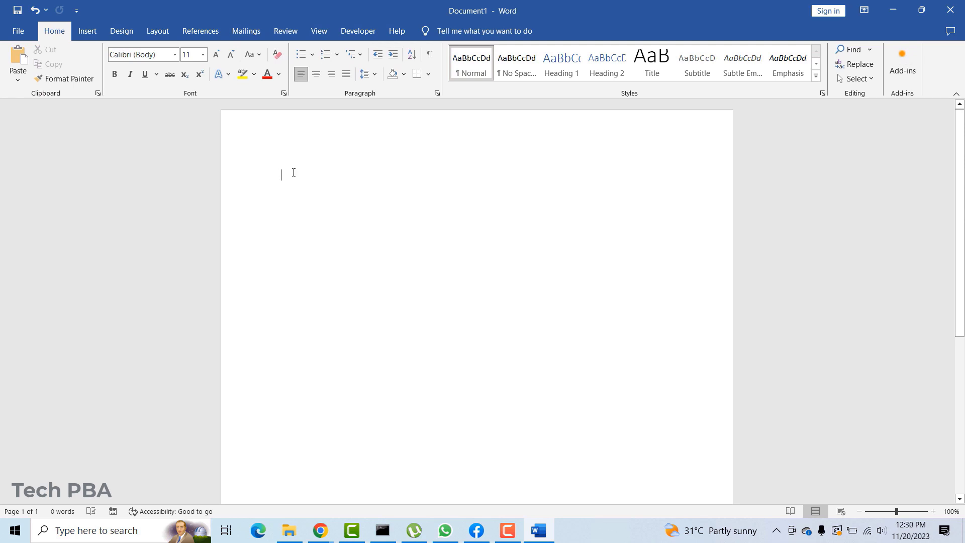
{"action": "right_click", "coordinate": [293, 172]}
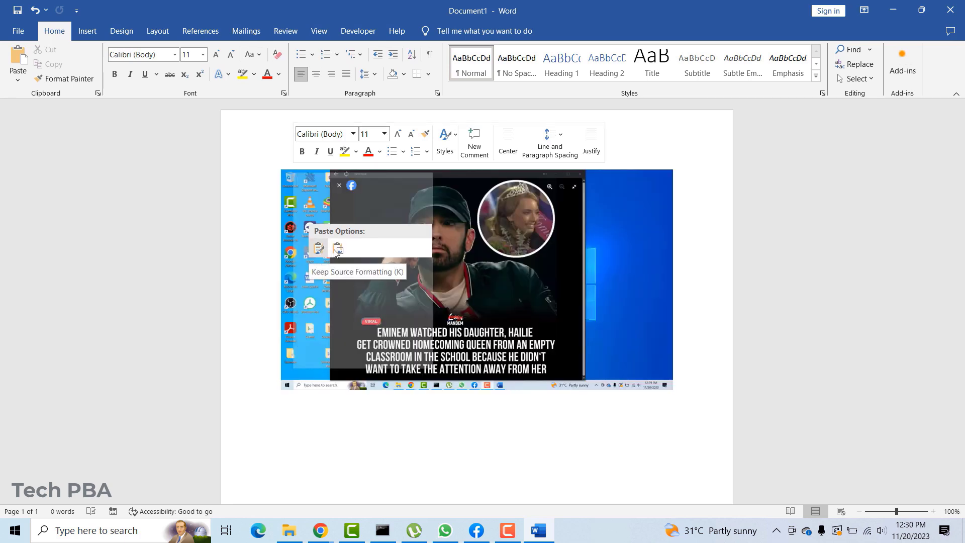
{"action": "left_click", "coordinate": [336, 250]}
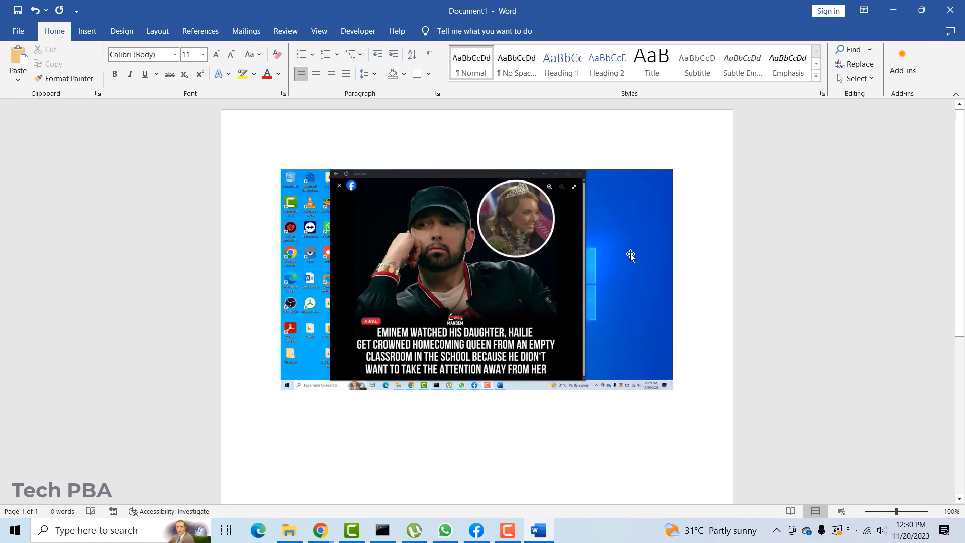
{"action": "left_click", "coordinate": [671, 387]}
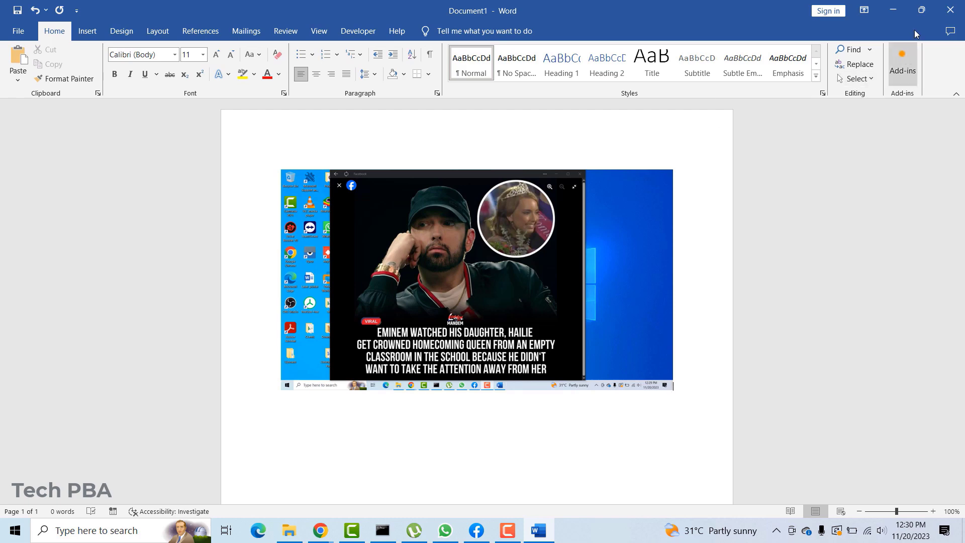
{"action": "left_click", "coordinate": [894, 10]}
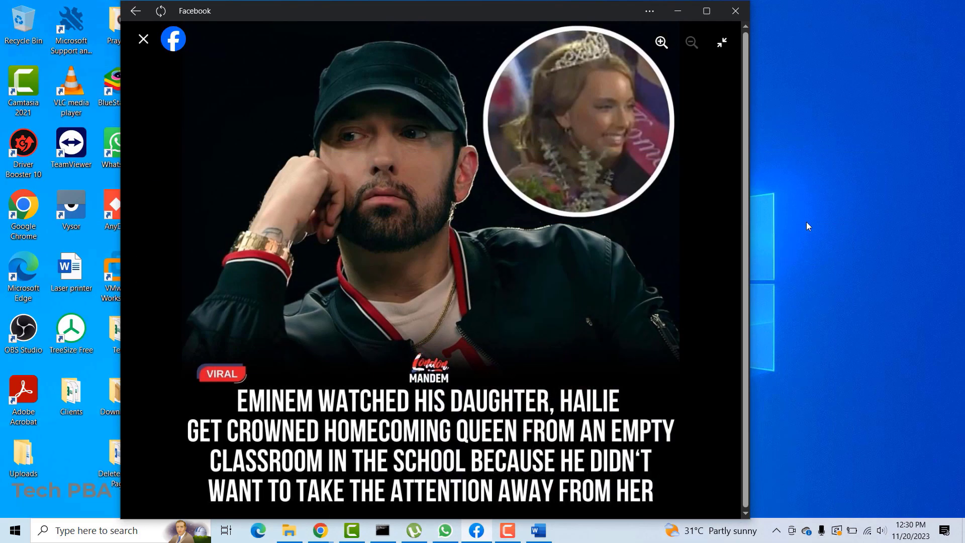
{"action": "right_click", "coordinate": [812, 132]}
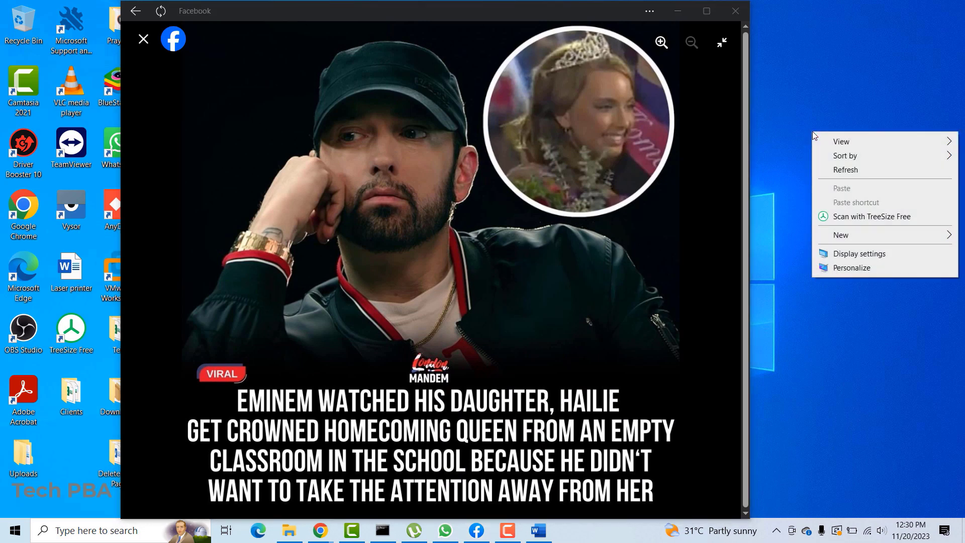
{"action": "left_click", "coordinate": [849, 173]}
{"action": "right_click", "coordinate": [776, 119]}
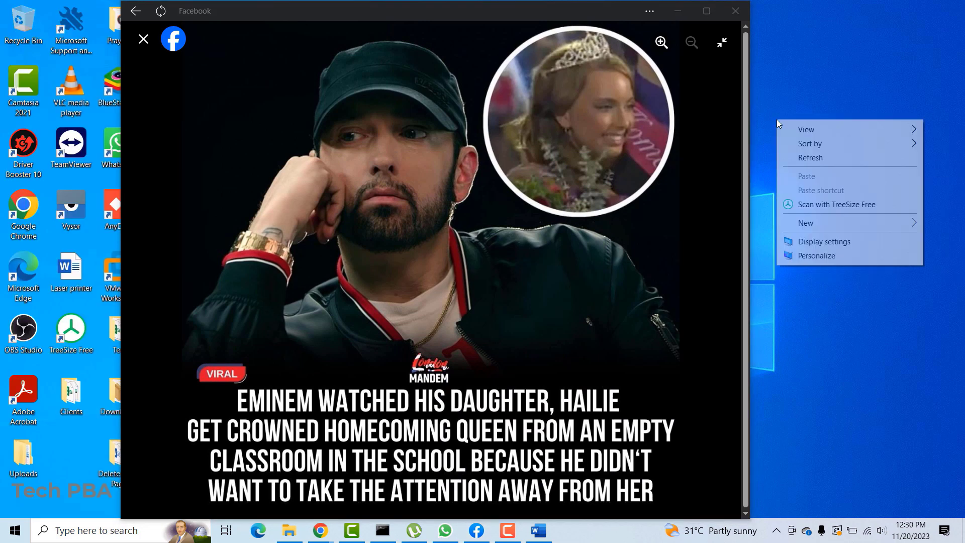
{"action": "left_click", "coordinate": [805, 156]}
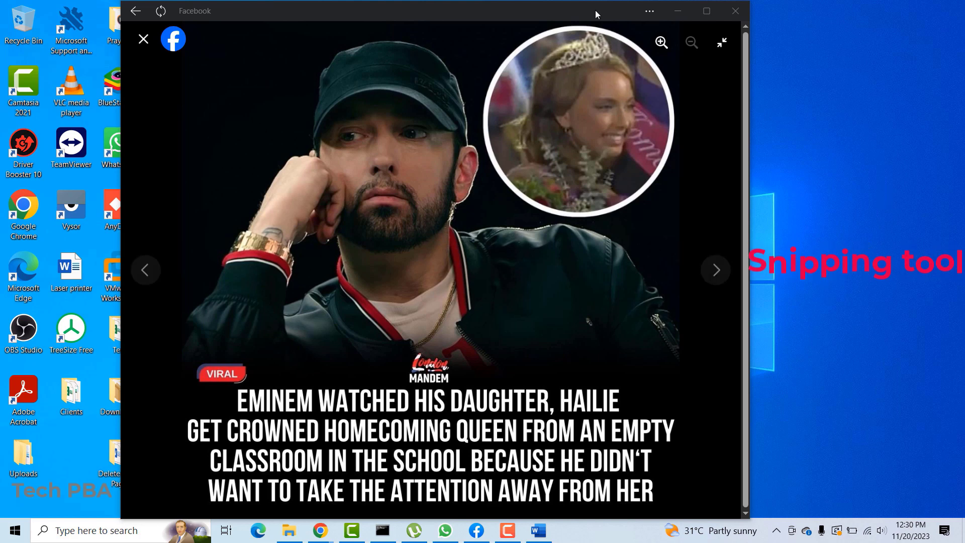
Launch Snipping Tool from the Windows Accessories folder and close it again.
{"action": "mouse_move", "coordinate": [526, 6]}
{"action": "left_mouse_down"}
{"action": "mouse_move", "coordinate": [634, 16]}
{"action": "mouse_move", "coordinate": [661, 7]}
{"action": "mouse_move", "coordinate": [523, 10]}
{"action": "mouse_move", "coordinate": [535, 6]}
{"action": "left_mouse_up"}
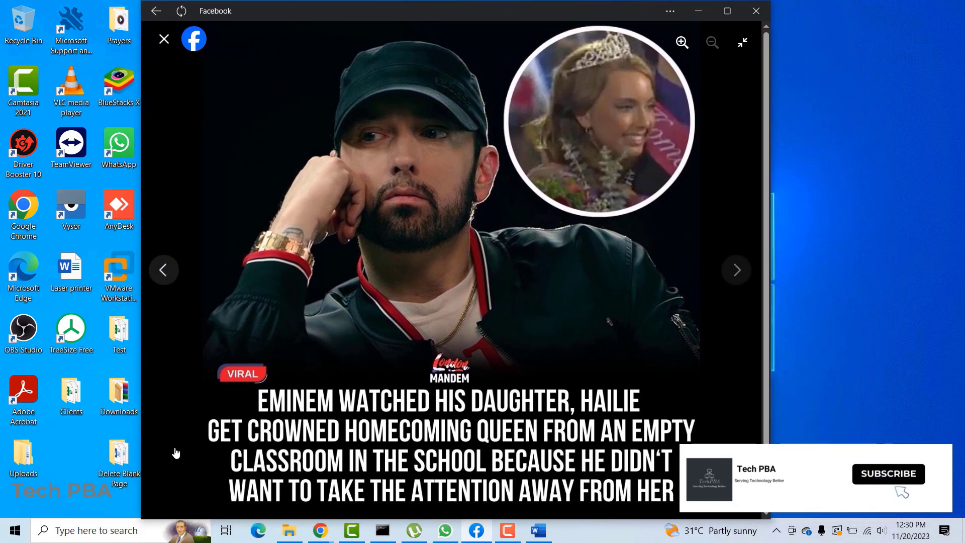
{"action": "left_click", "coordinate": [83, 532]}
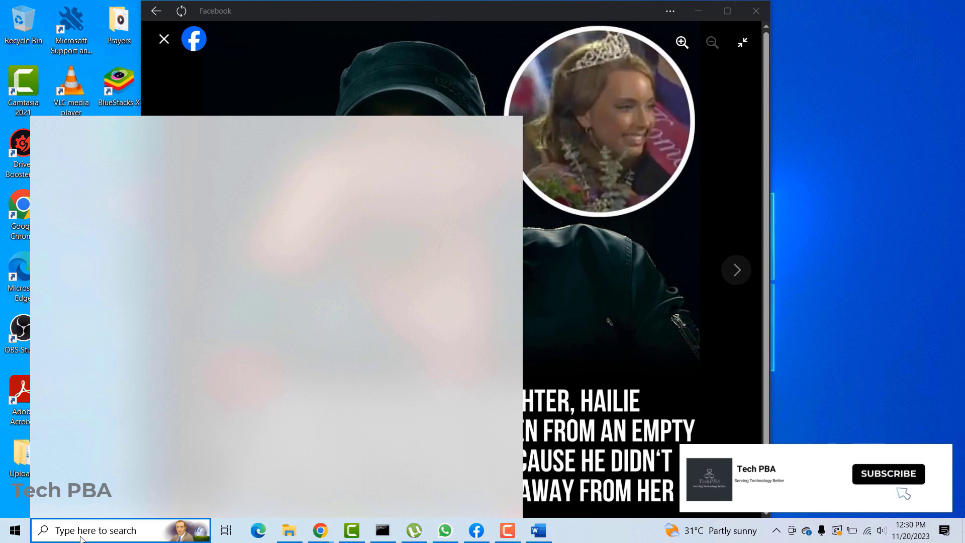
{"action": "key", "text": "Escape"}
{"action": "left_click", "coordinate": [14, 532]}
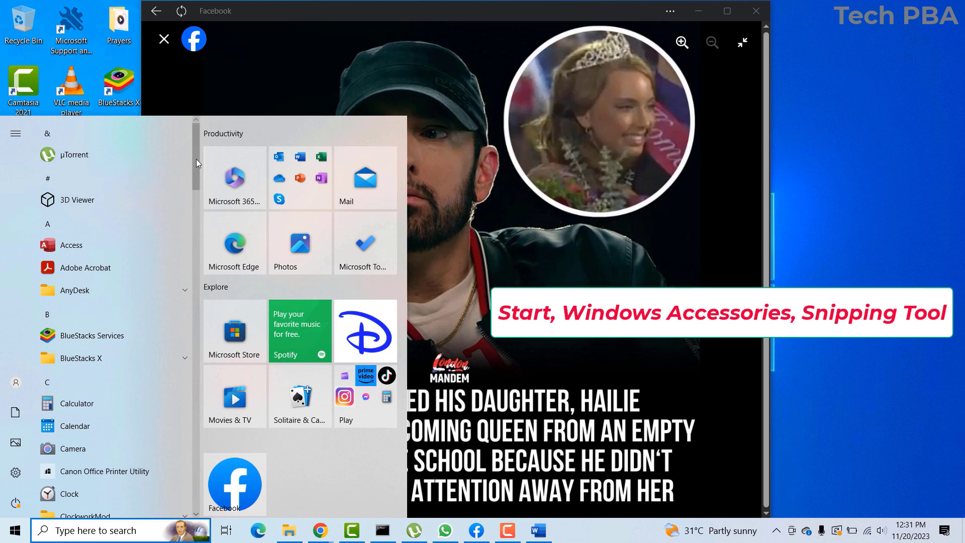
{"action": "left_click_drag", "start_coordinate": [196, 158], "coordinate": [190, 445]}
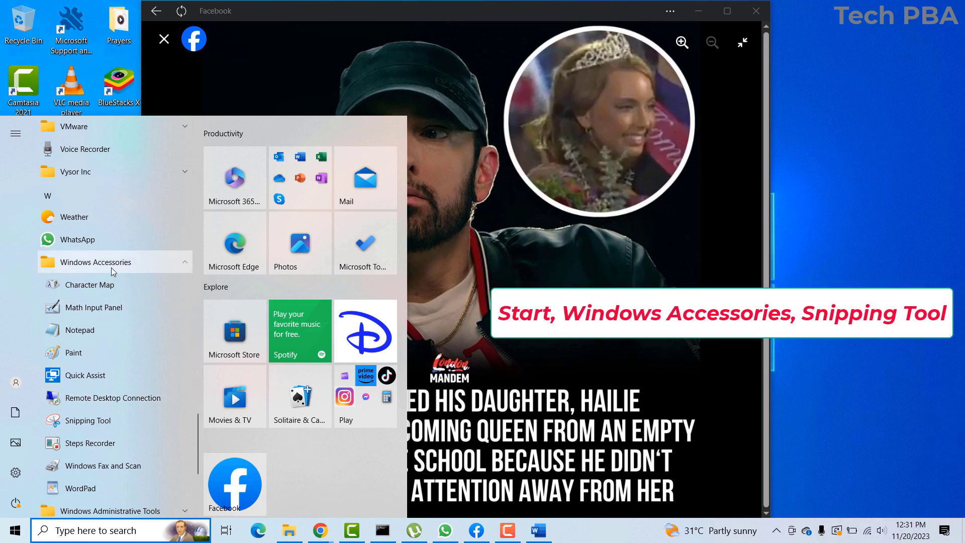
{"action": "left_click", "coordinate": [82, 425]}
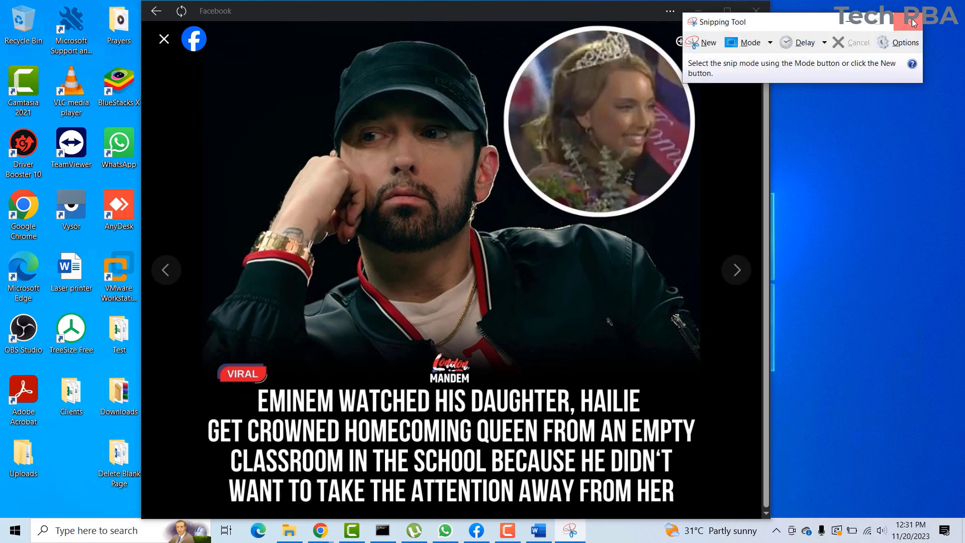
{"action": "key", "text": "alt+F4"}
Find Snipping Tool with the Windows search, open it and move its window away from the Facebook photo's corner.
{"action": "left_click", "coordinate": [47, 537]}
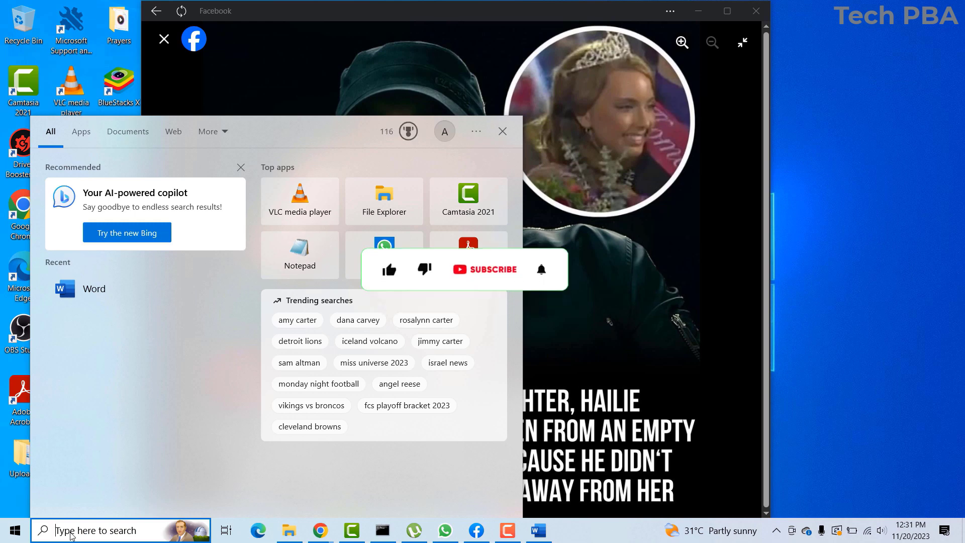
{"action": "type", "text": "snipp"}
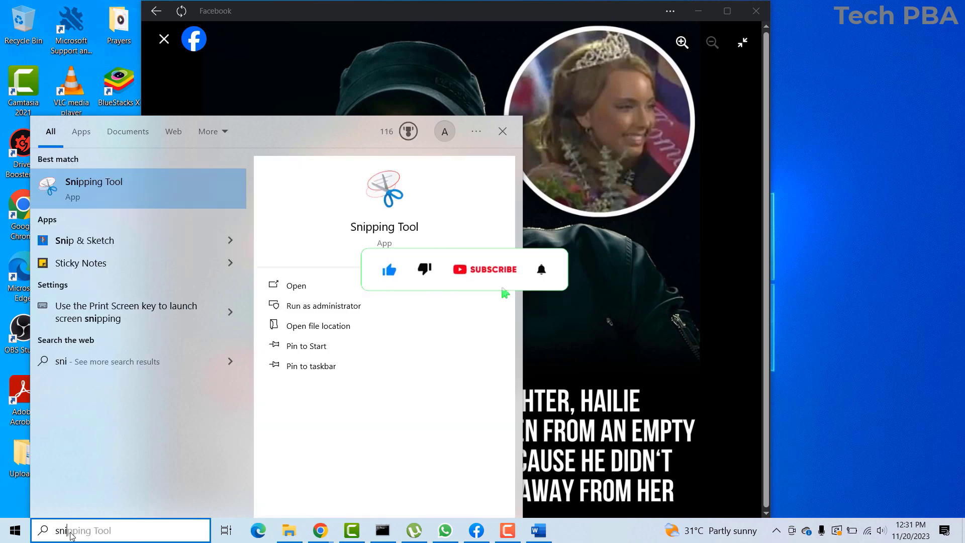
{"action": "left_click", "coordinate": [116, 192]}
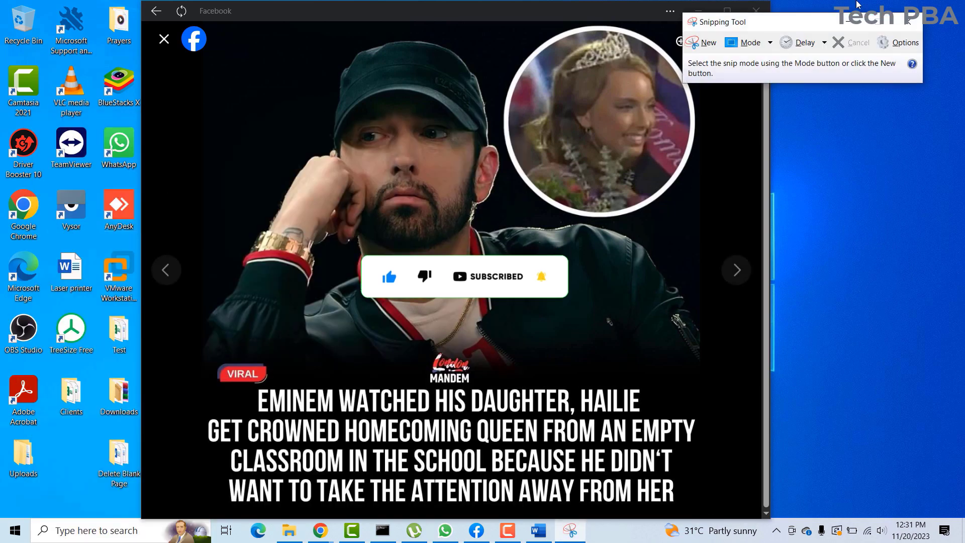
{"action": "left_click_drag", "start_coordinate": [811, 26], "coordinate": [829, 51]}
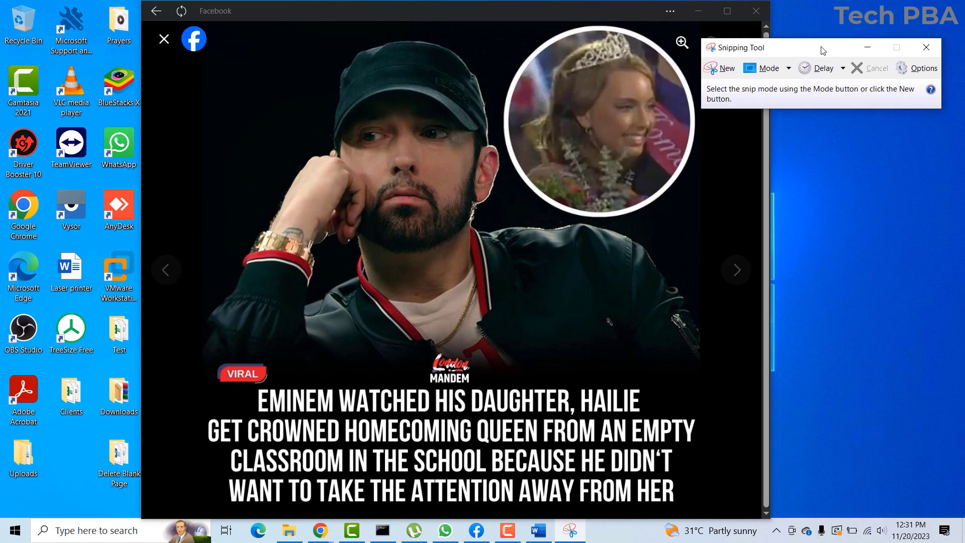
Take a new snip covering the photo and its caption in the Facebook window.
{"action": "left_click", "coordinate": [724, 69]}
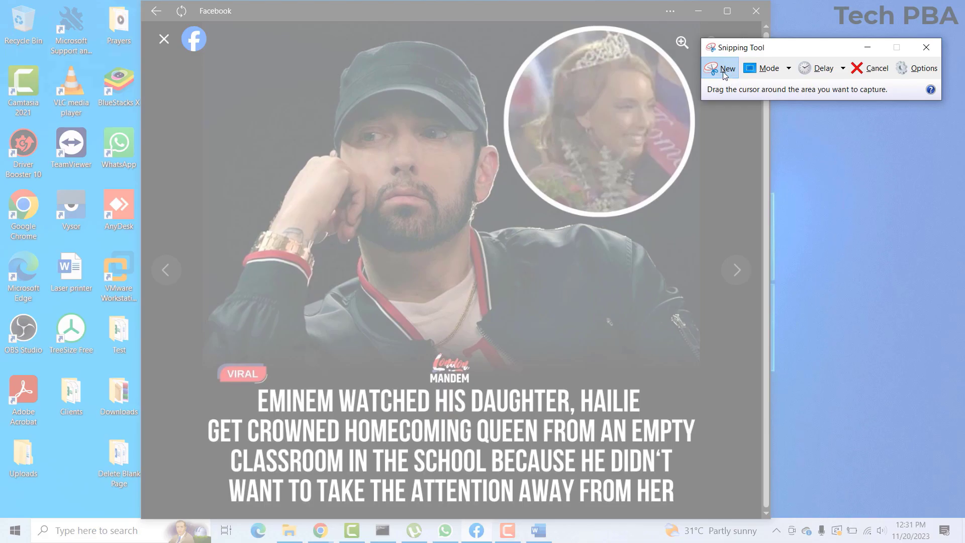
{"action": "left_click_drag", "start_coordinate": [763, 48], "coordinate": [838, 48]}
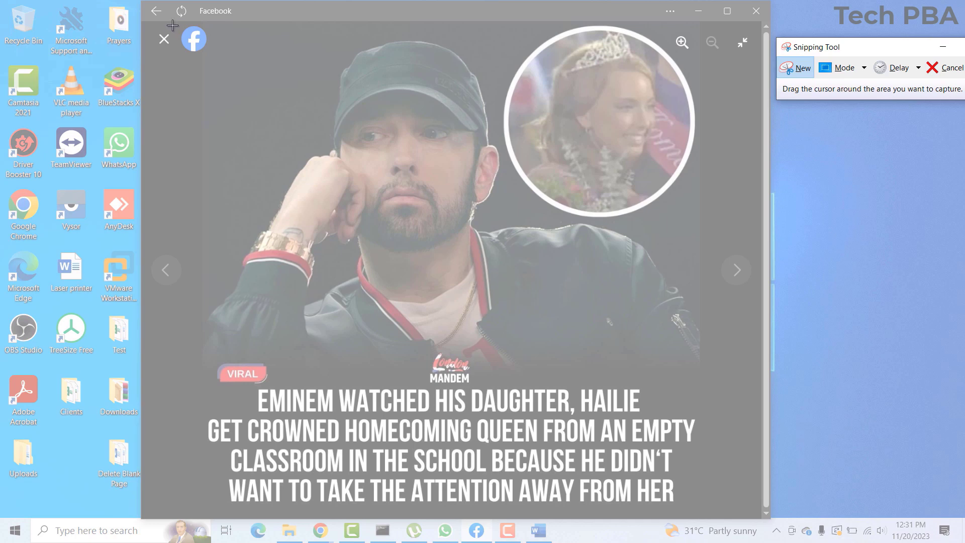
{"action": "left_click_drag", "start_coordinate": [172, 23], "coordinate": [751, 516]}
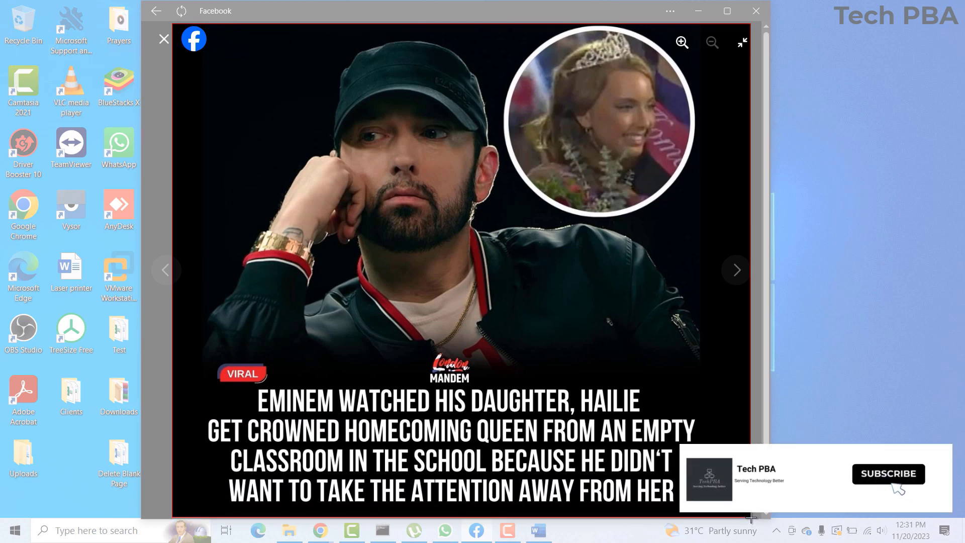
{"action": "left_click_drag", "start_coordinate": [751, 516], "coordinate": [751, 516]}
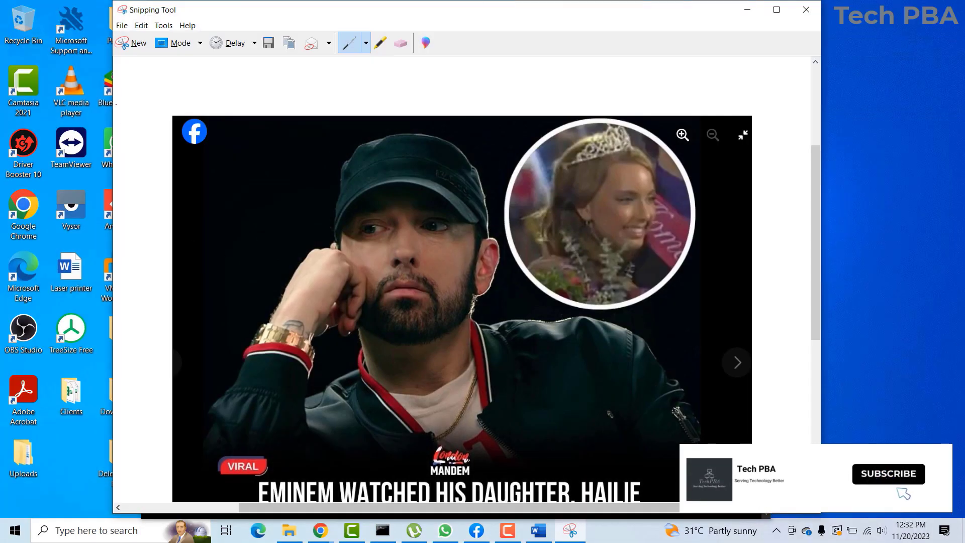
{"action": "left_click_drag", "start_coordinate": [362, 14], "coordinate": [363, 30]}
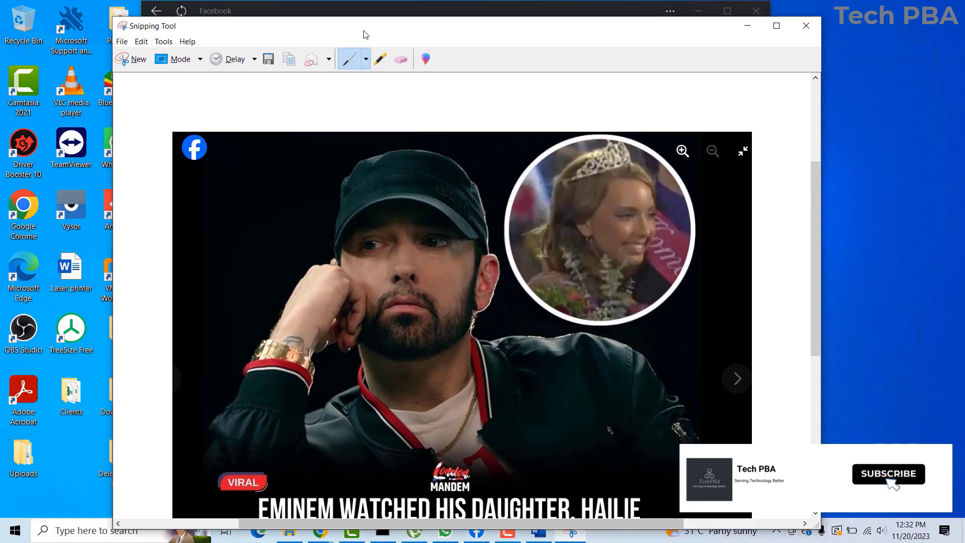
Save the snip as a PNG file named Image in the Saved folder inside Pictures.
{"action": "left_click", "coordinate": [268, 59]}
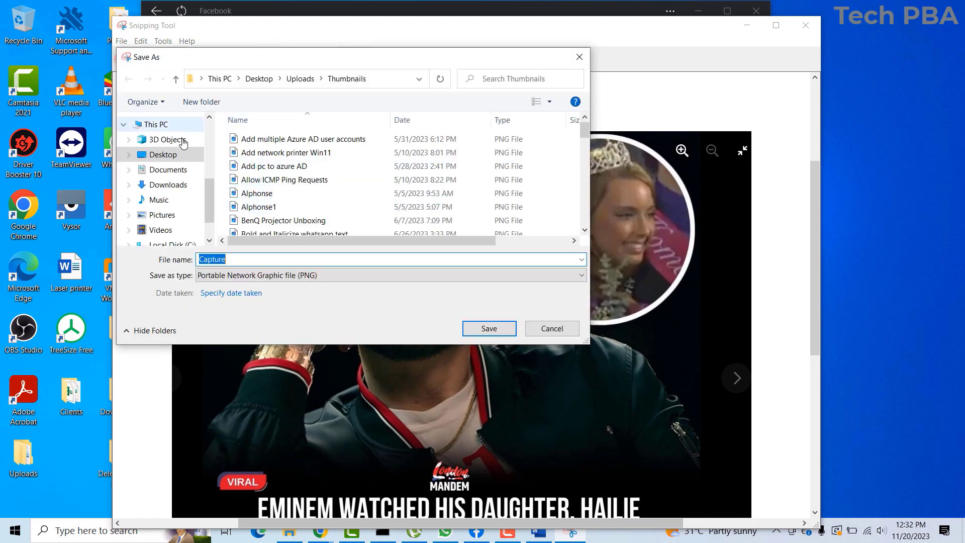
{"action": "left_click", "coordinate": [166, 215]}
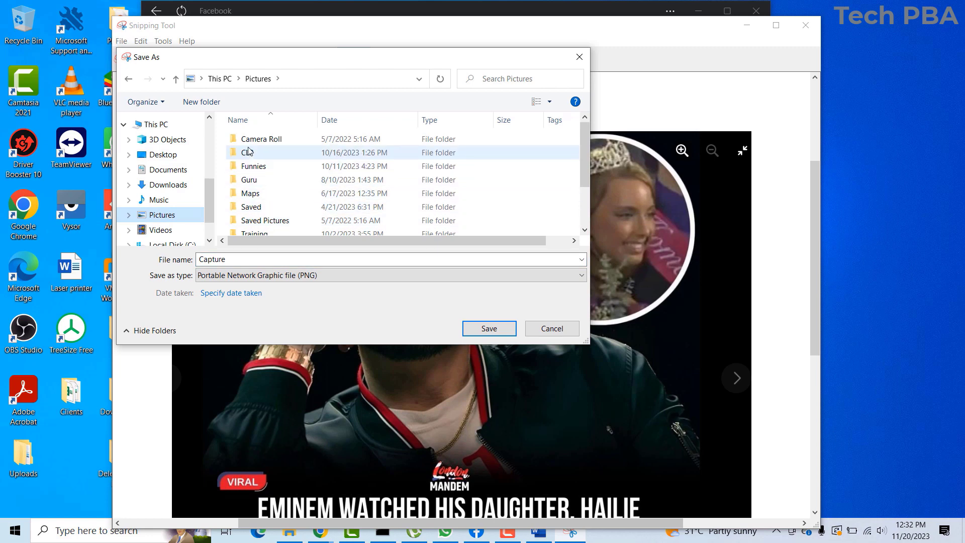
{"action": "double_click", "coordinate": [255, 210]}
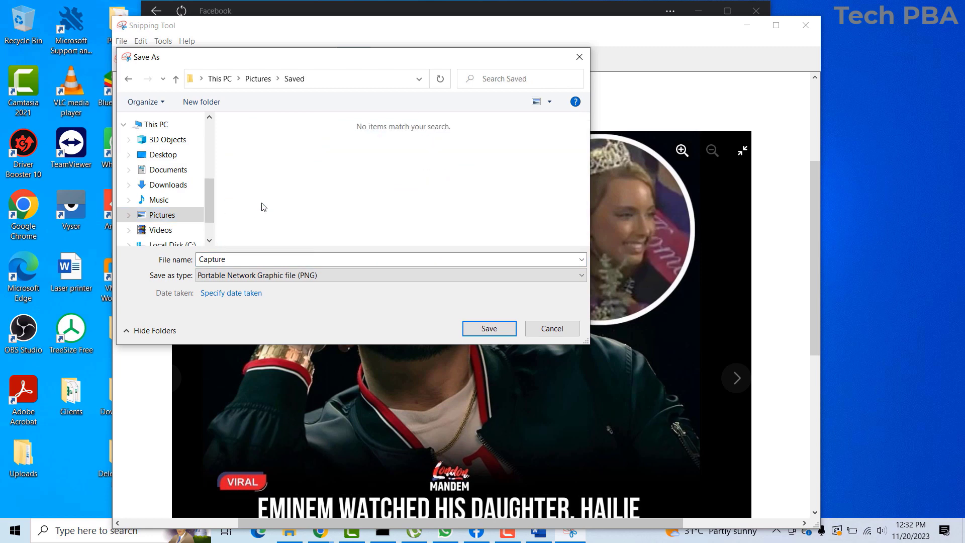
{"action": "double_click", "coordinate": [259, 259]}
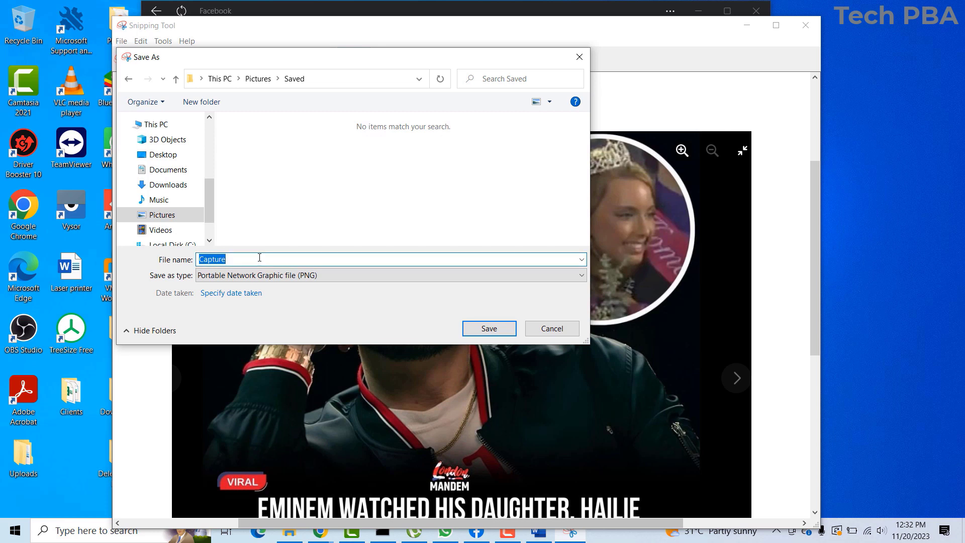
{"action": "type", "text": "Image"}
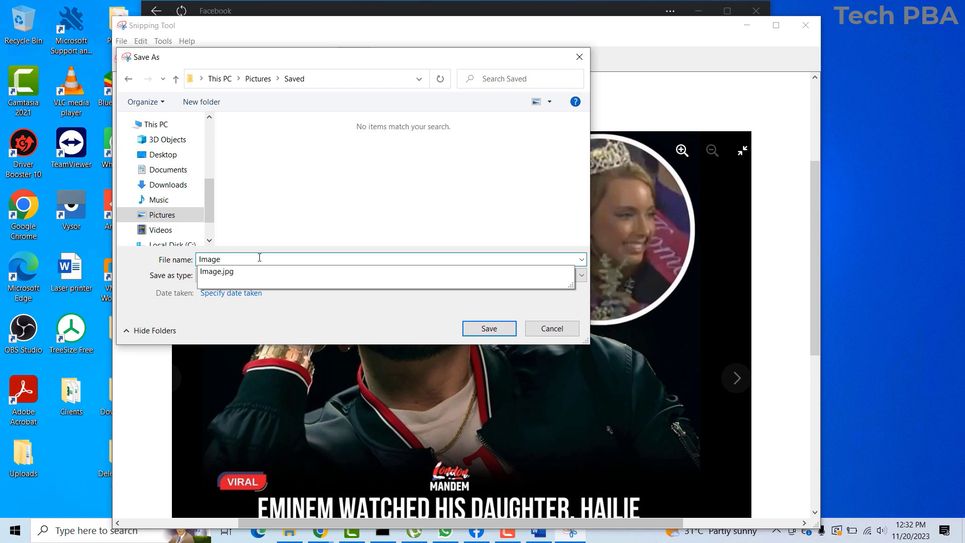
{"action": "left_click", "coordinate": [281, 175]}
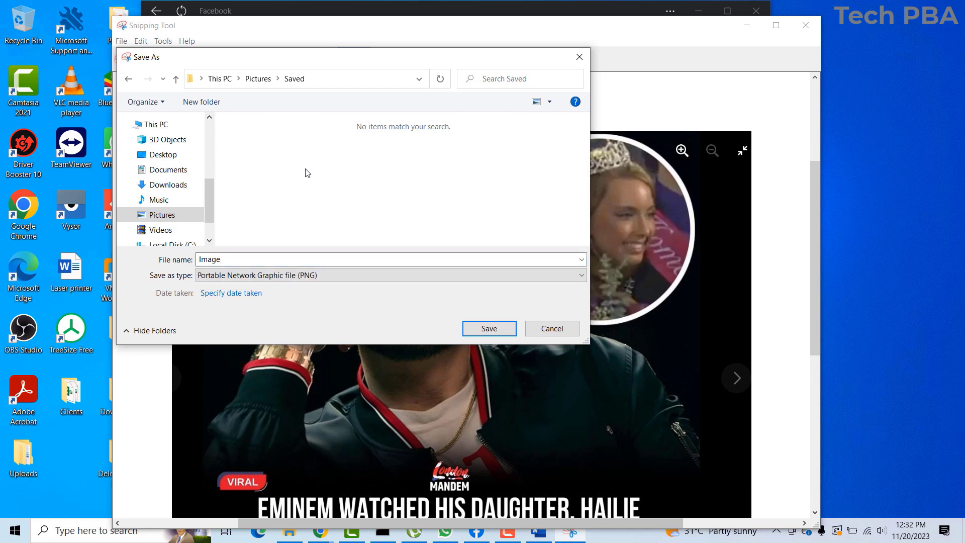
{"action": "left_click", "coordinate": [490, 329]}
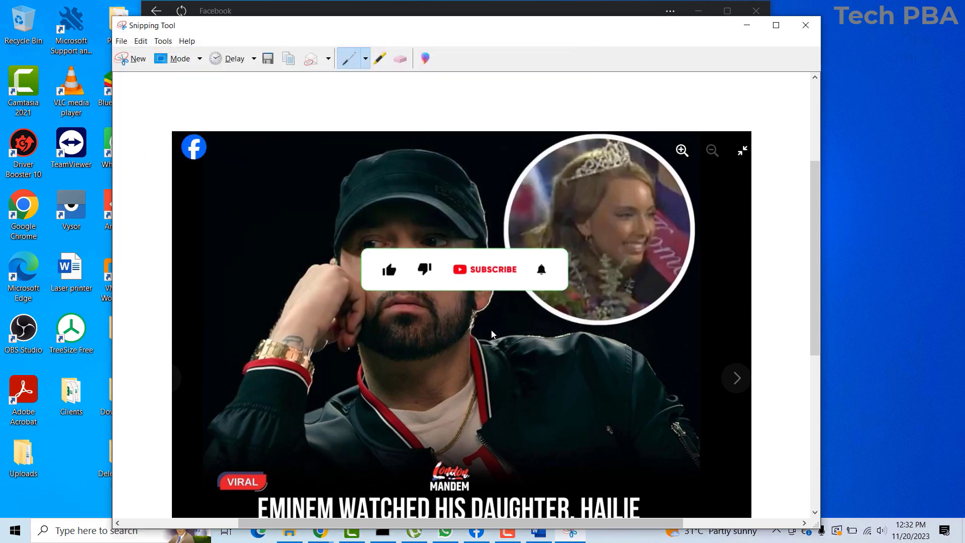
Minimize Snipping Tool and the Facebook window, and open the saved snip from the Saved folder inside Pictures to view it.
{"action": "left_click", "coordinate": [748, 27]}
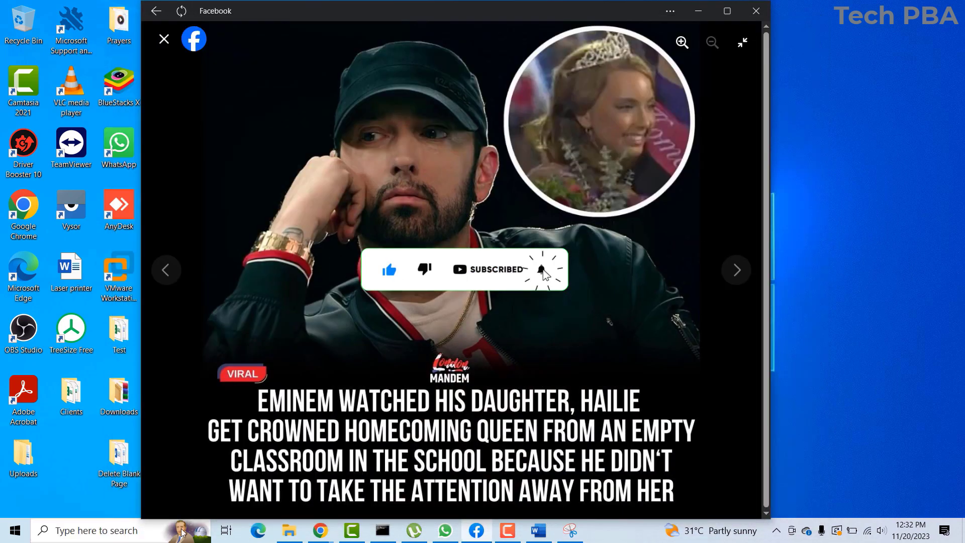
{"action": "left_click", "coordinate": [289, 530]}
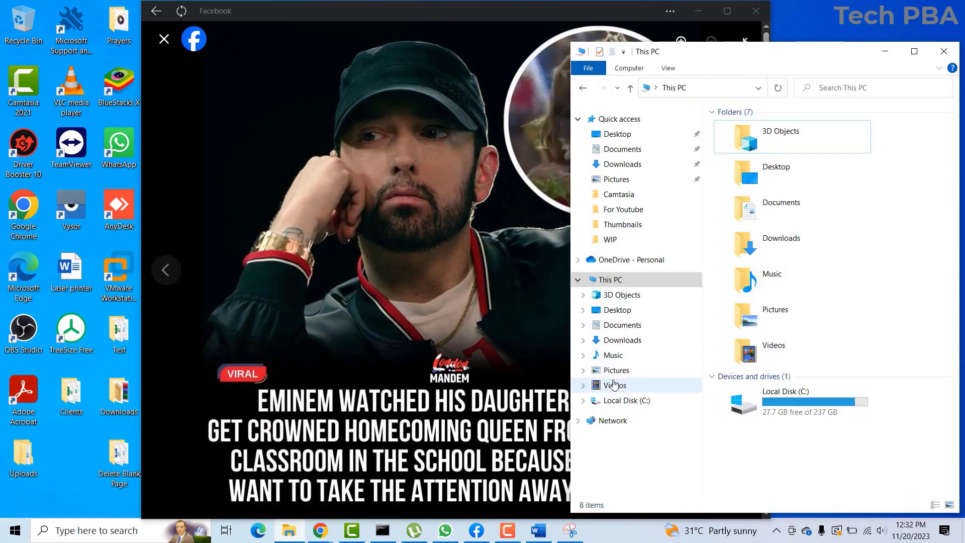
{"action": "left_click", "coordinate": [623, 371]}
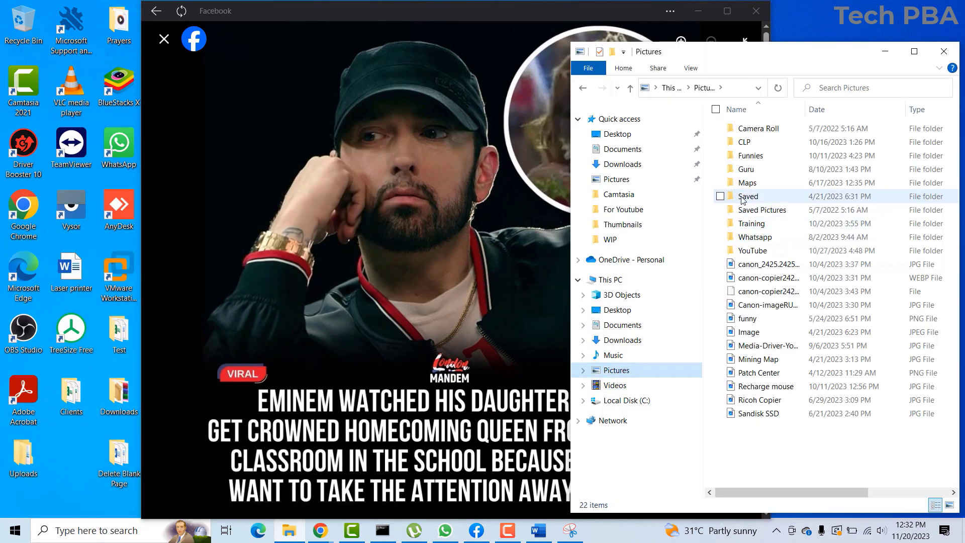
{"action": "left_click", "coordinate": [756, 196]}
{"action": "double_click", "coordinate": [756, 197]}
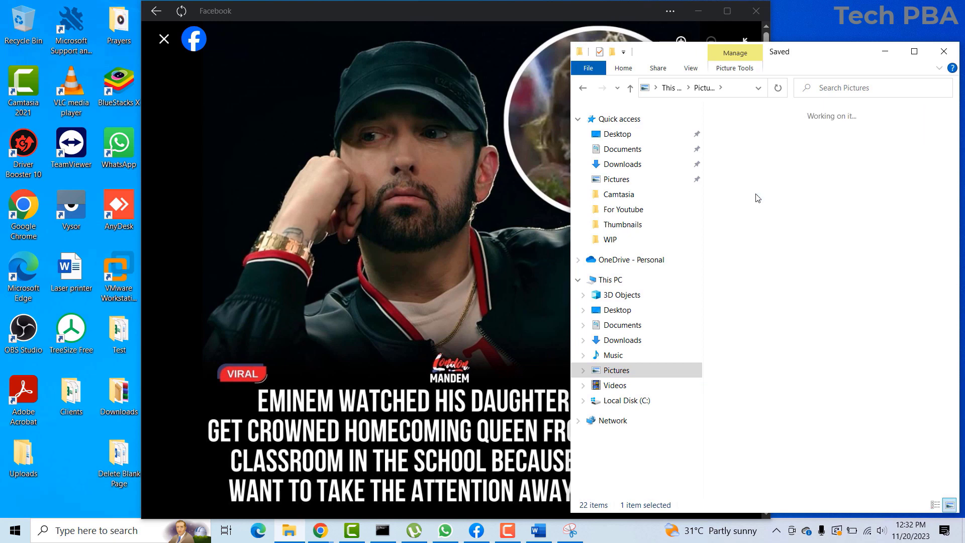
{"action": "left_click", "coordinate": [698, 11]}
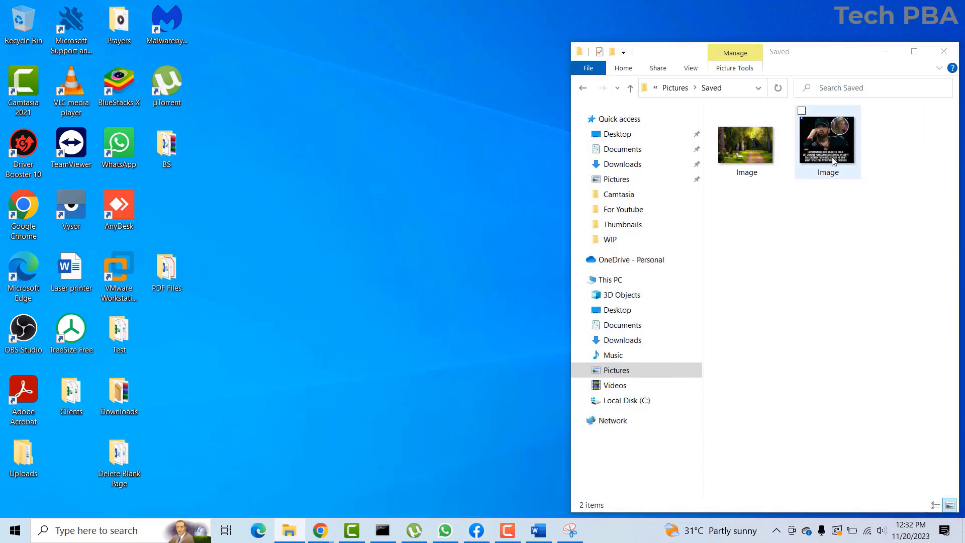
{"action": "left_click", "coordinate": [833, 150]}
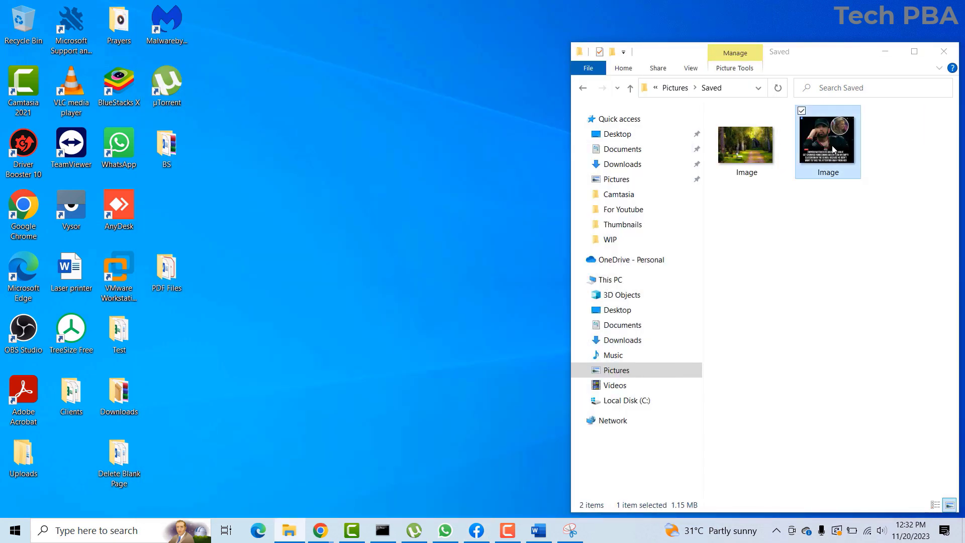
{"action": "double_click", "coordinate": [832, 149]}
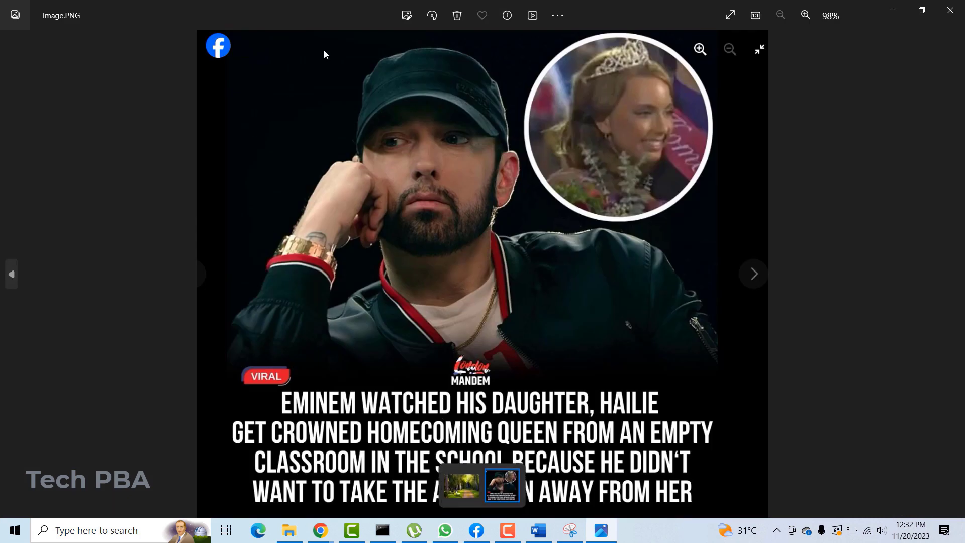